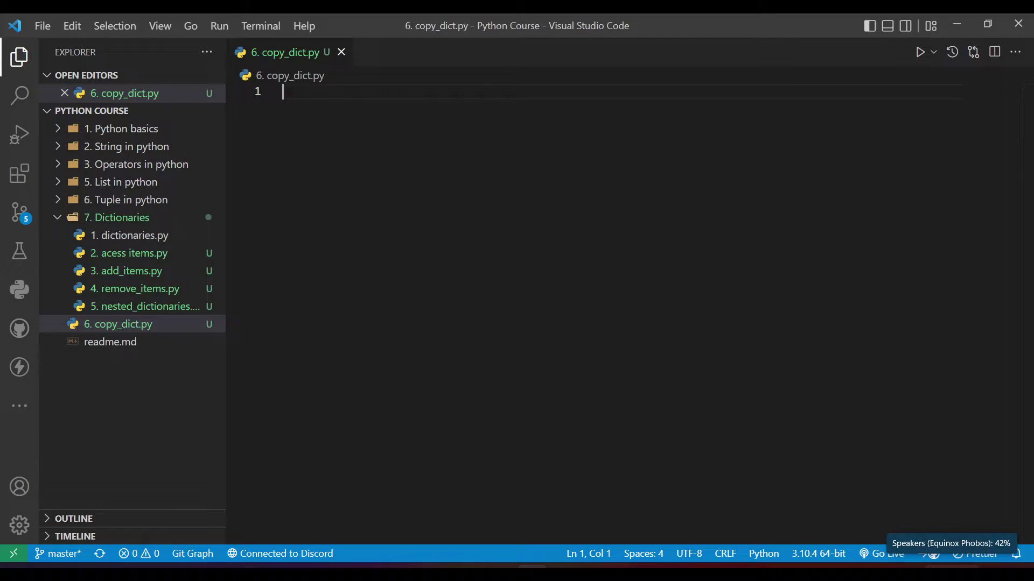
pyautogui.write('# ')
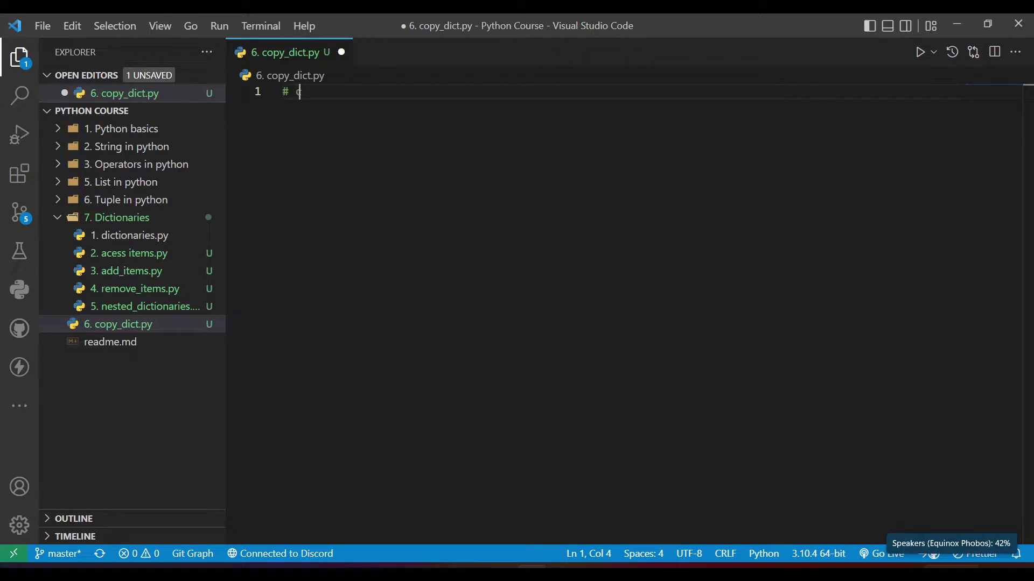
pyautogui.write('copy()')
# Put # copy() and # dict() on separate lines, with two blank lines above them.
pyautogui.press('Return')
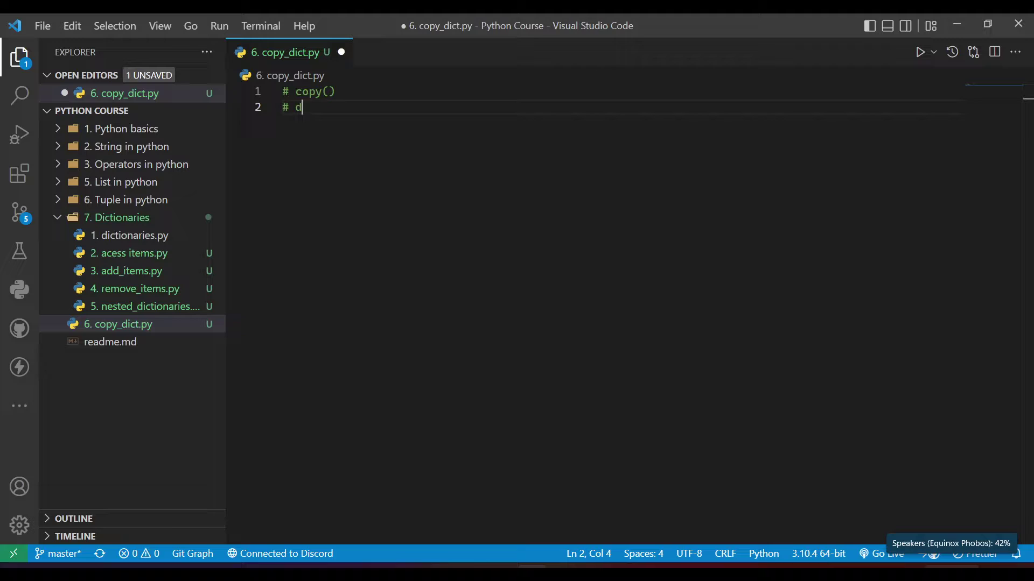
pyautogui.write('dict')
pyautogui.press('Up')
pyautogui.press('Left')
pyautogui.press('Left')
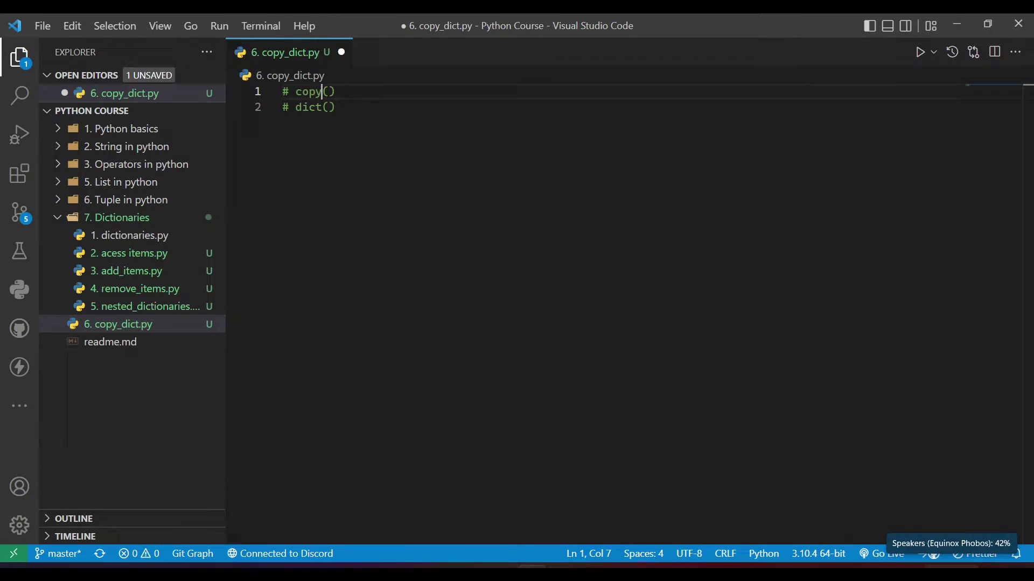
pyautogui.press('Return')
pyautogui.press('Return')
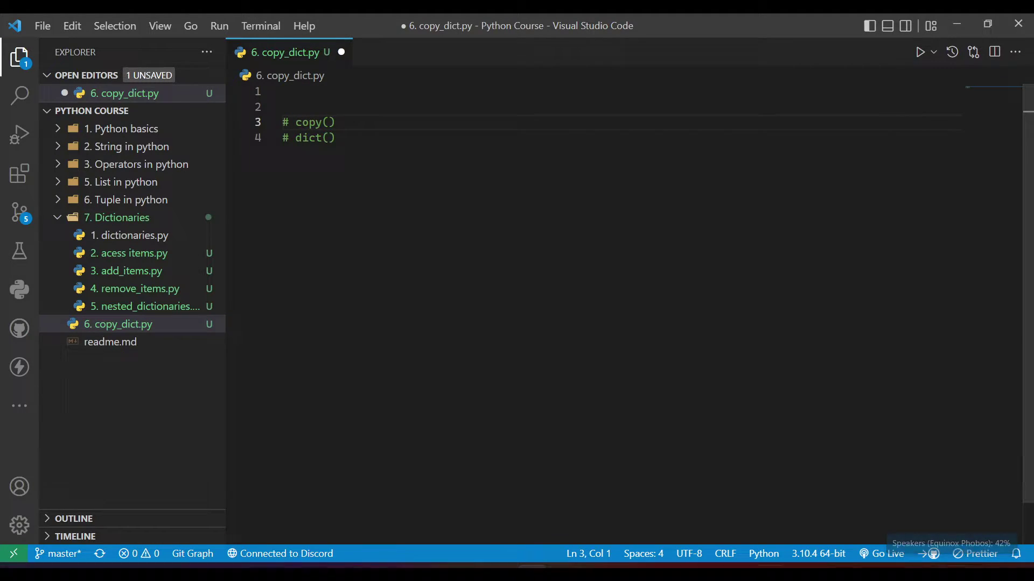
# Copy the dict1 block from '2. acess items.py' and paste it at the top of copy_dict.py.
pyautogui.click(111, 270)
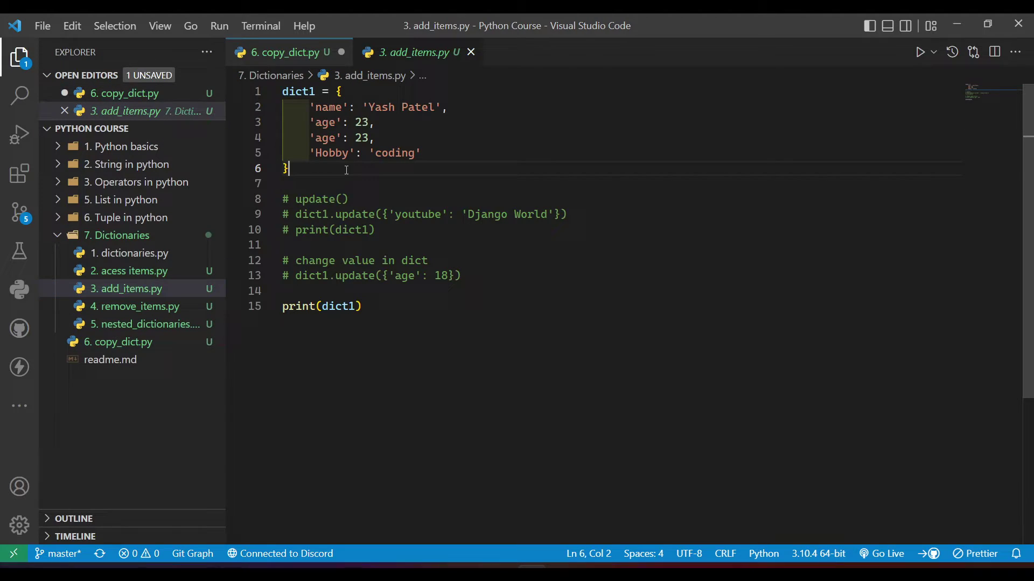
pyautogui.click(130, 270)
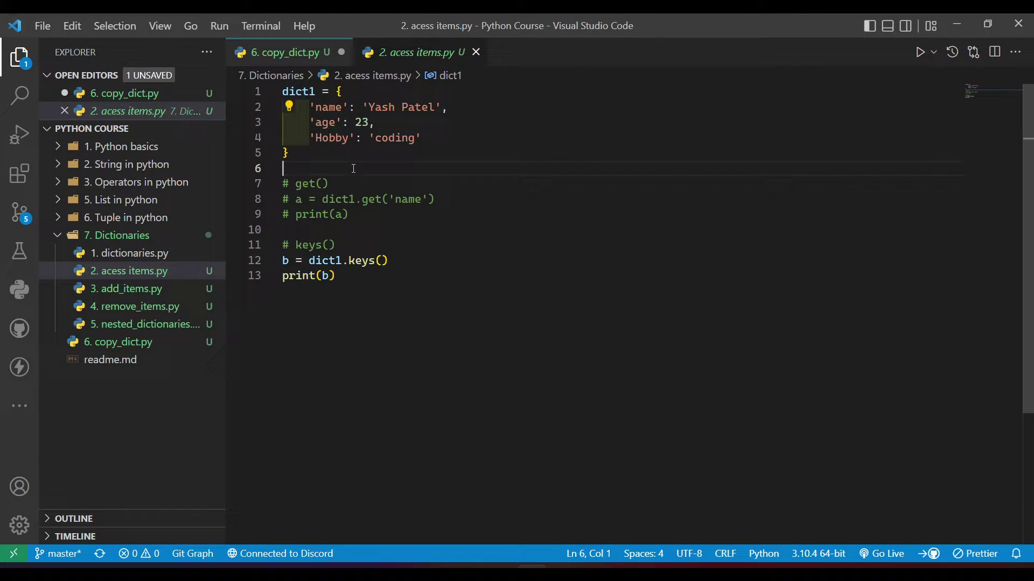
pyautogui.moveTo(291, 153); pyautogui.dragTo(282, 91)
pyautogui.hotkey('ctrl', 'c')
pyautogui.click(295, 54)
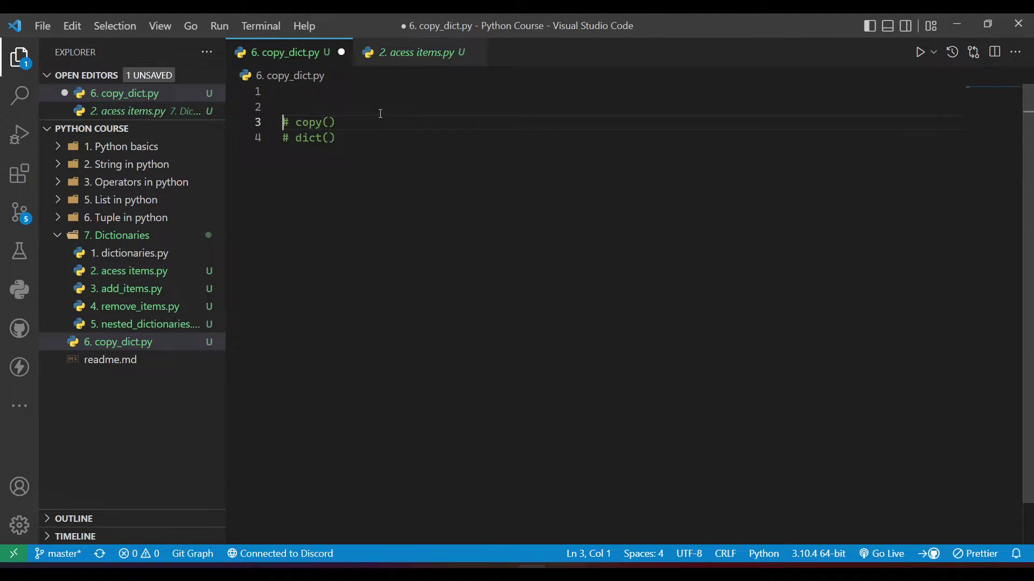
pyautogui.hotkey('ctrl', 'v')
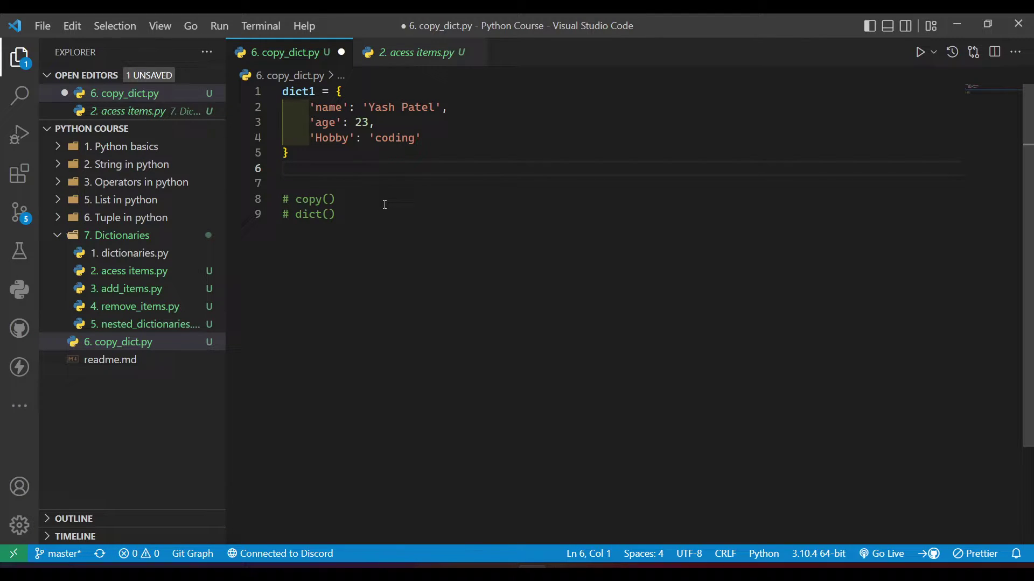
pyautogui.press('Delete')
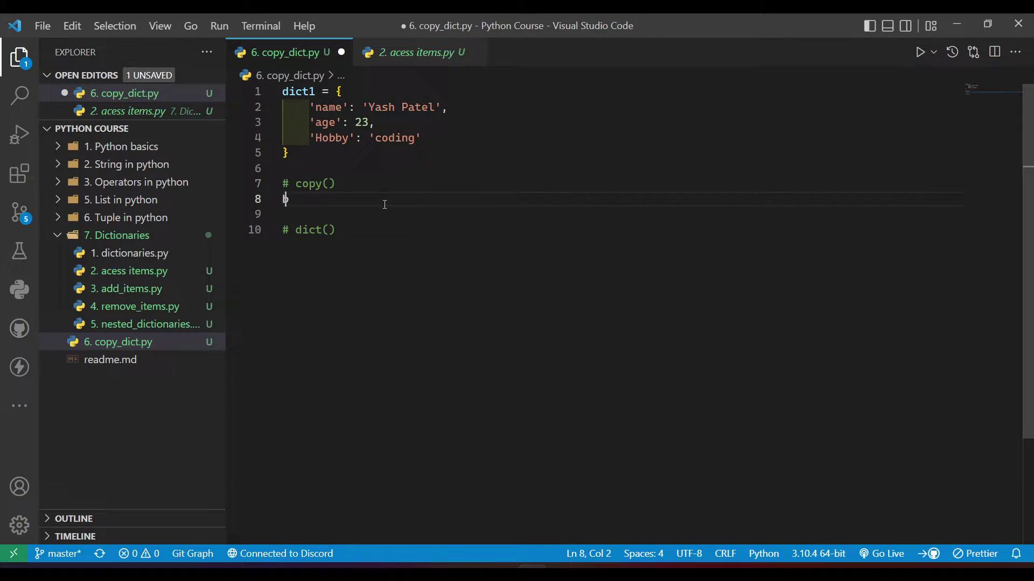
pyautogui.write('b ')
pyautogui.write(' = ')
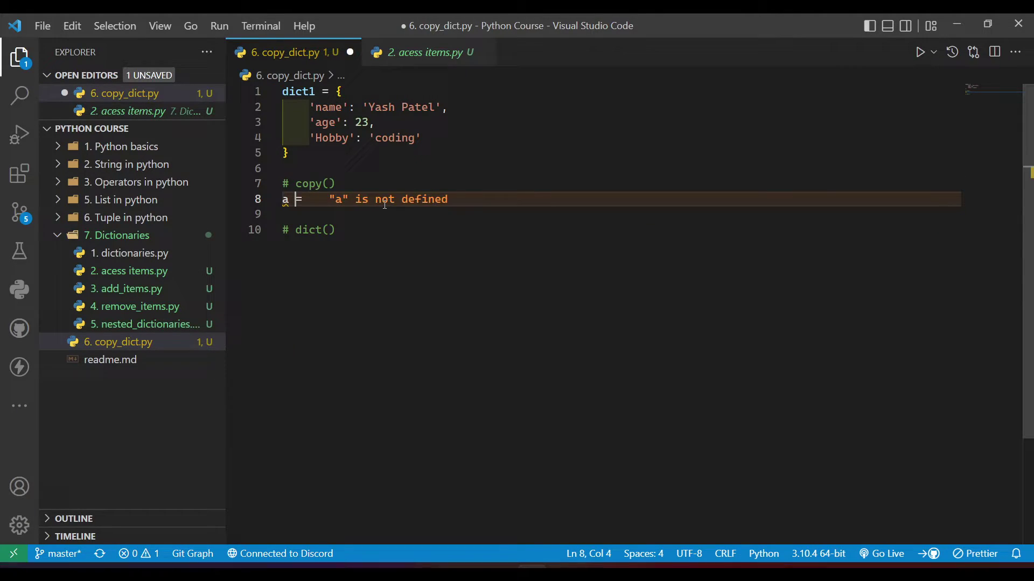
pyautogui.write('ic')
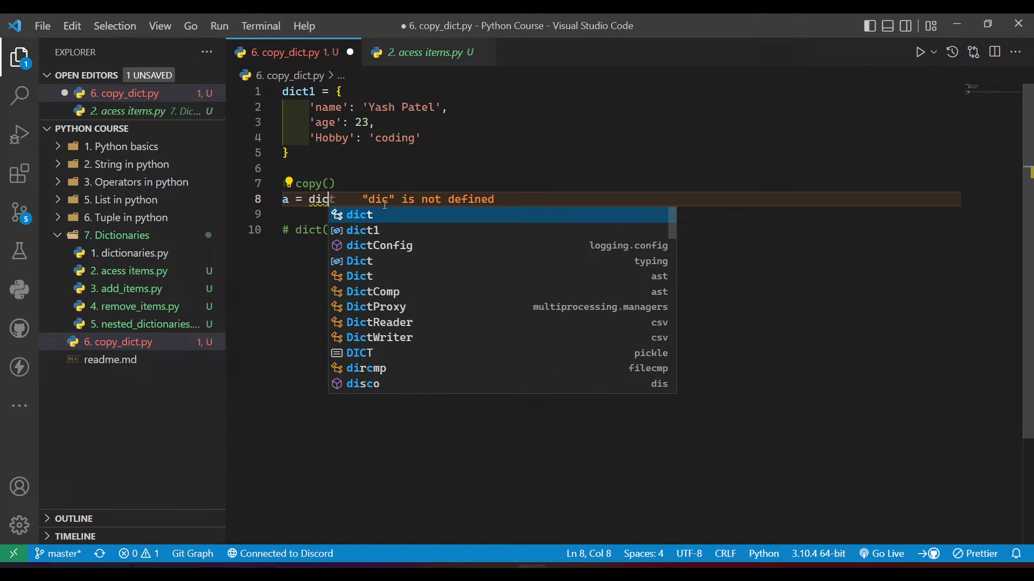
# Write a = dict1.copy() under # copy(), using autocomplete for dict1.
pyautogui.press('Tab')
pyautogui.write('.cop')
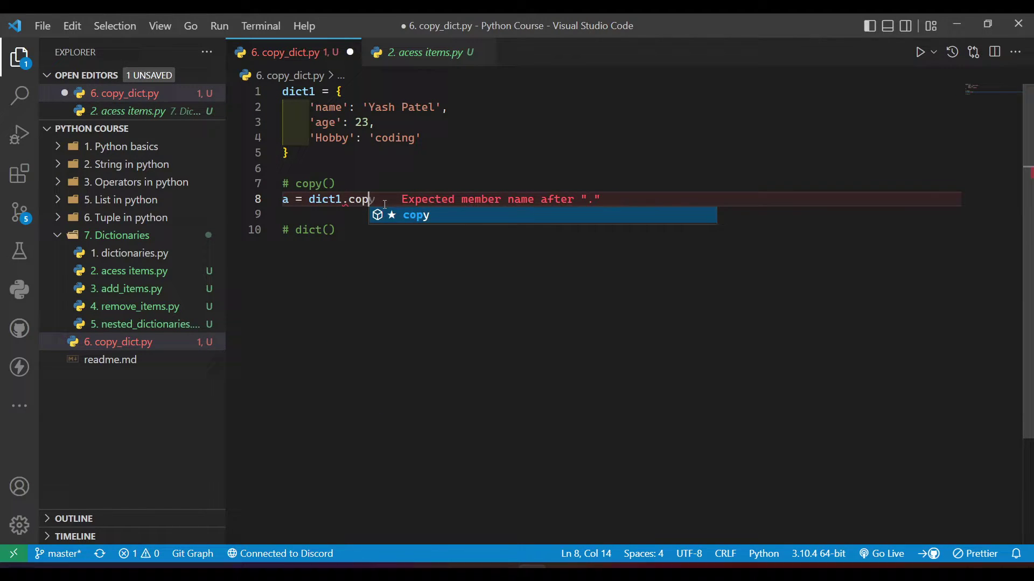
pyautogui.write('y()')
pyautogui.press('End')
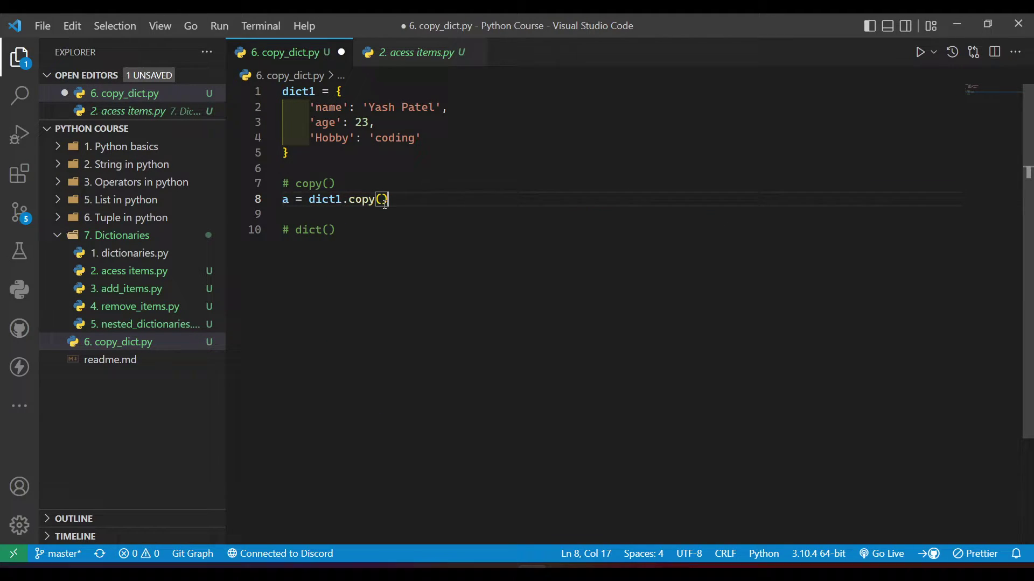
pyautogui.press('Return')
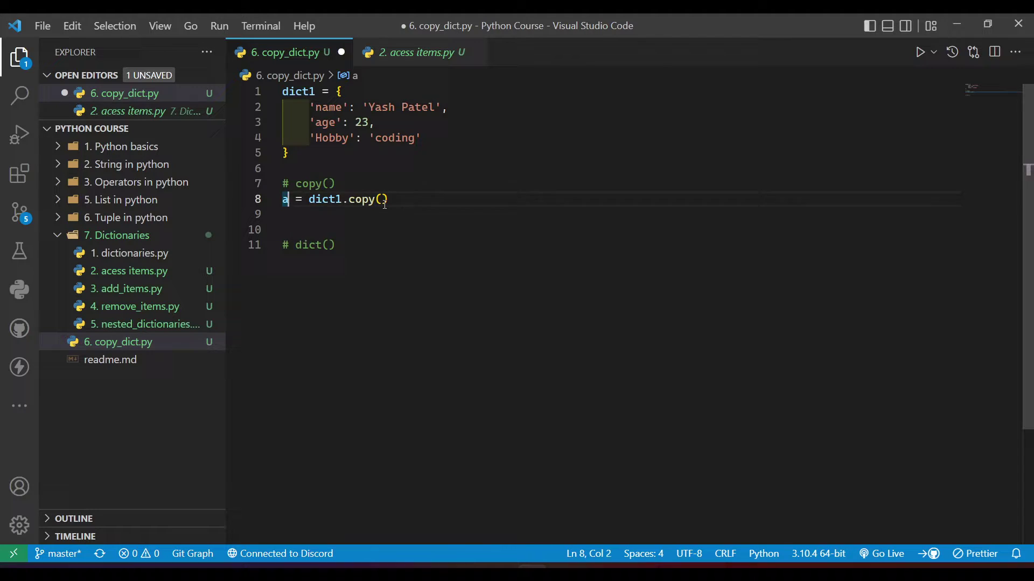
pyautogui.press('Down')
pyautogui.press('Down')
pyautogui.press('Right')
pyautogui.write('tin')
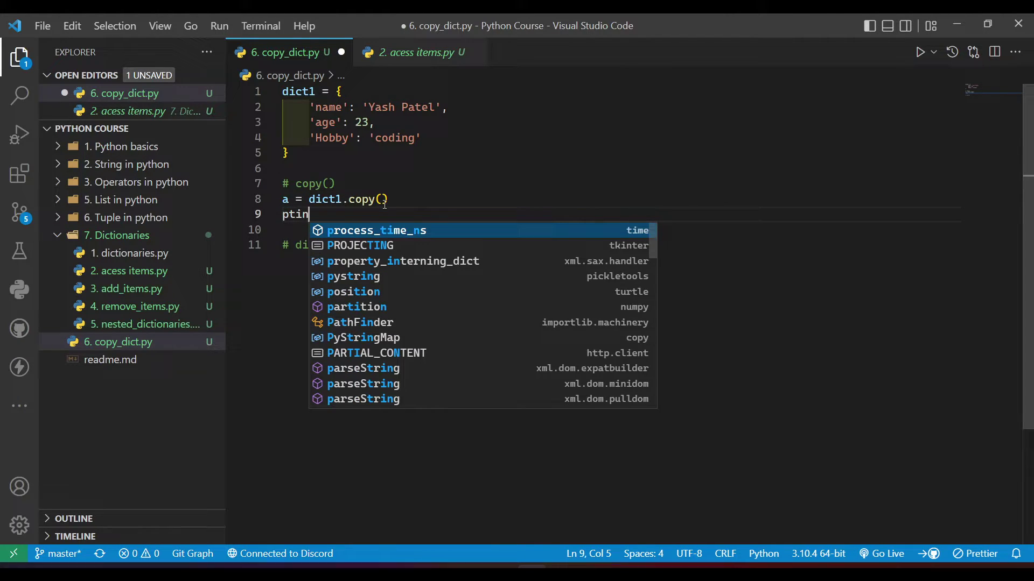
# Add print(a) below the copy line and save copy_dict.py.
pyautogui.press('BackSpace')
pyautogui.press('BackSpace')
pyautogui.press('BackSpace')
pyautogui.write('rint')
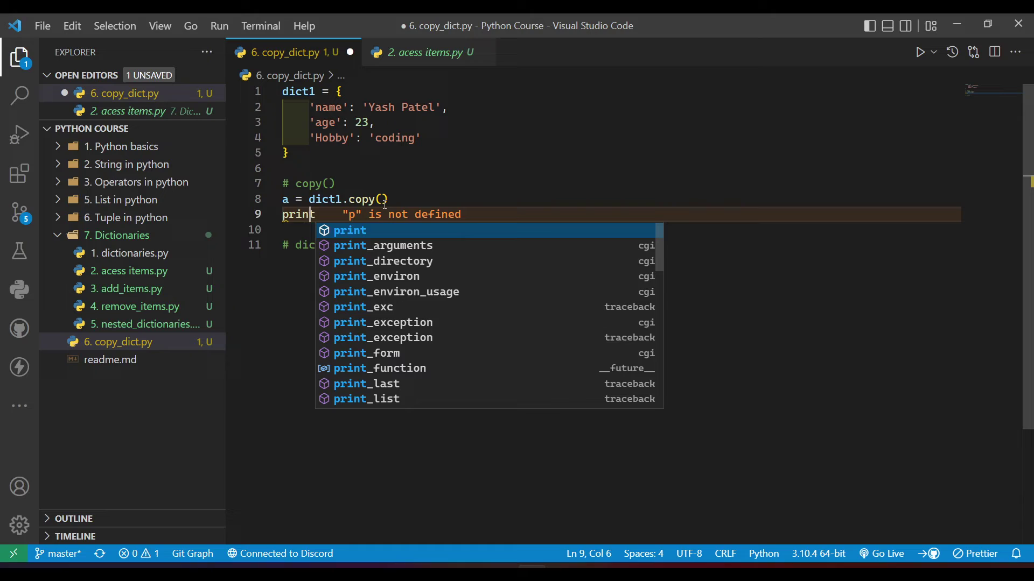
pyautogui.press('Escape')
pyautogui.write('a')
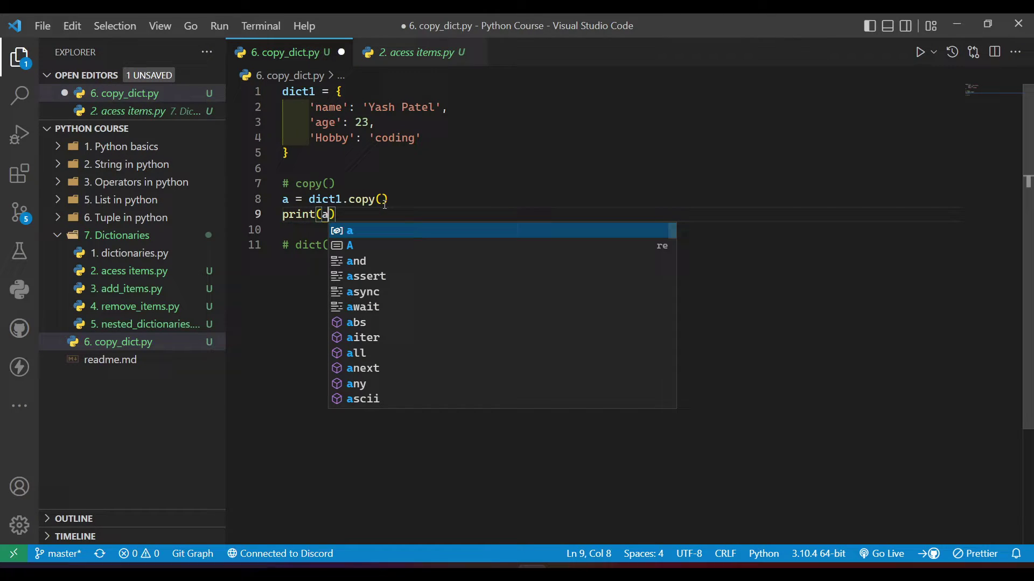
pyautogui.hotkey('ctrl', 's')
pyautogui.press('Escape')
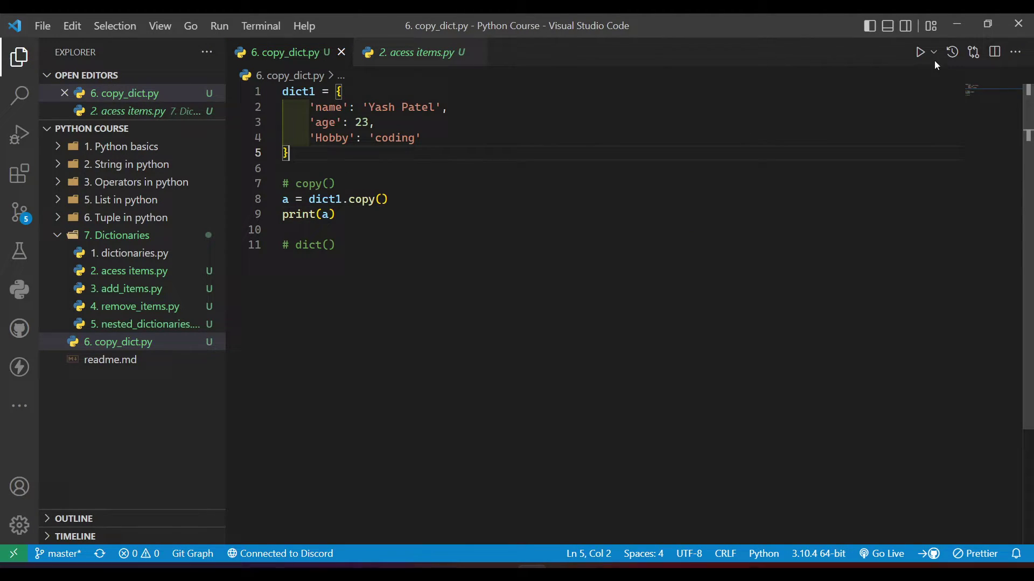
pyautogui.click(919, 52)
pyautogui.moveTo(243, 472); pyautogui.dragTo(749, 472)
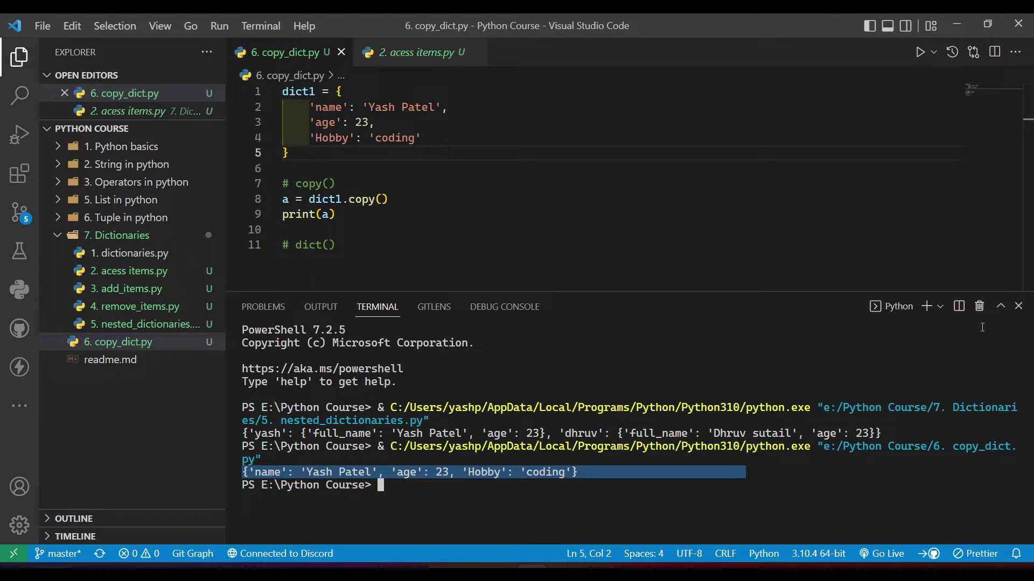
pyautogui.click(979, 307)
pyautogui.click(566, 229)
pyautogui.click(919, 52)
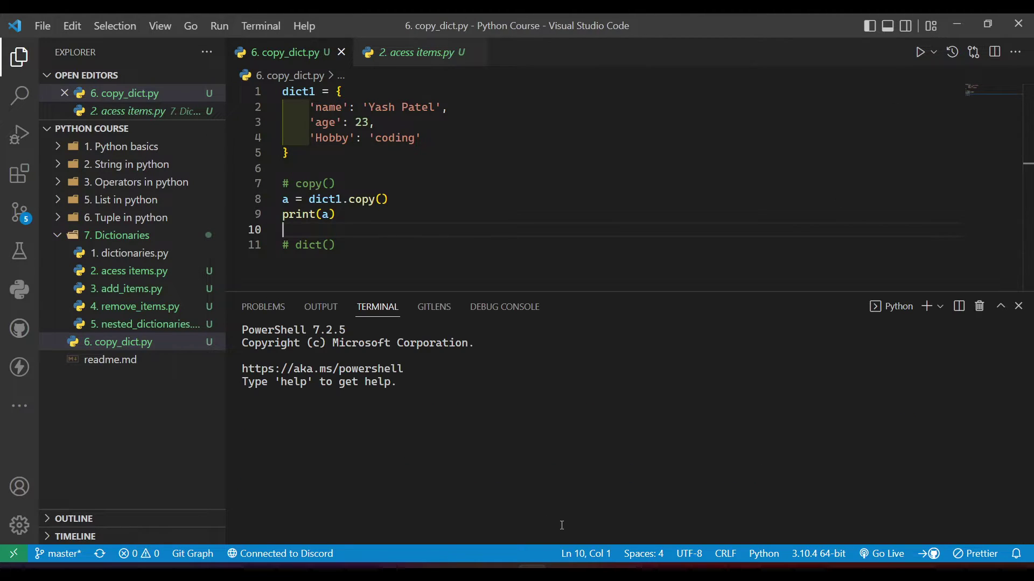
pyautogui.moveTo(243, 434); pyautogui.dragTo(687, 439)
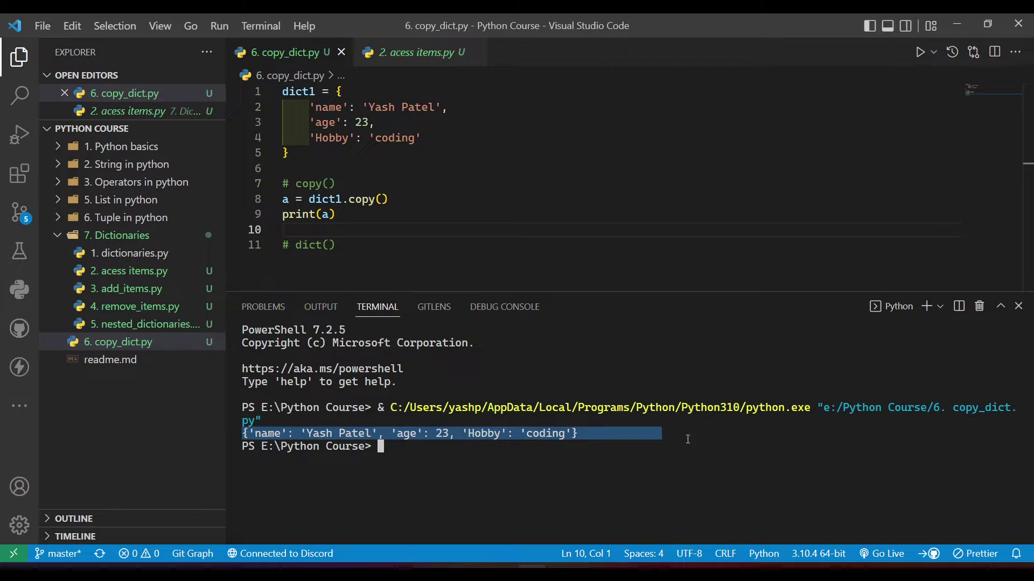
pyautogui.click(685, 438)
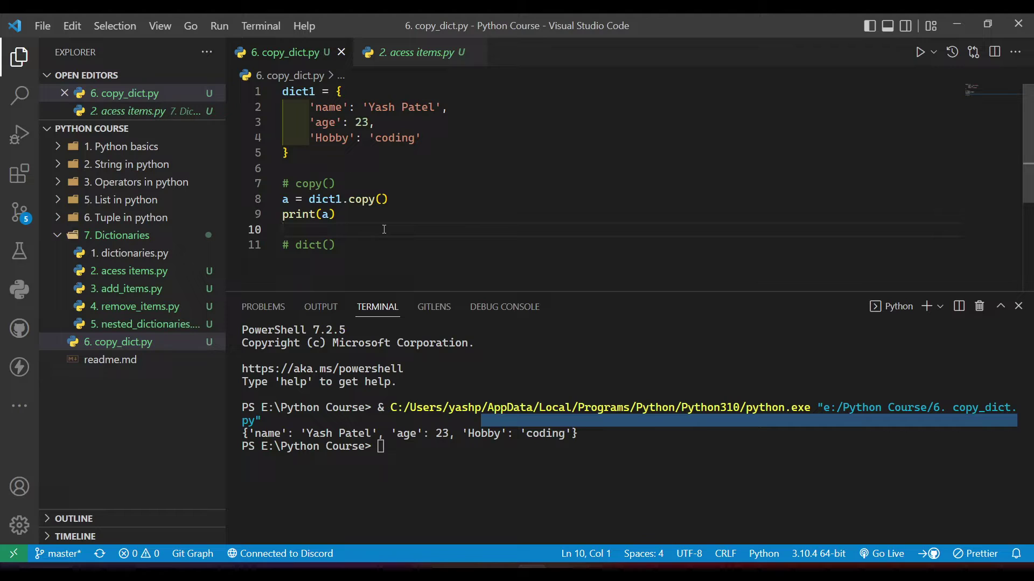
# Comment out the a = dict1.copy() and print(a) lines.
pyautogui.moveTo(337, 214); pyautogui.dragTo(282, 198)
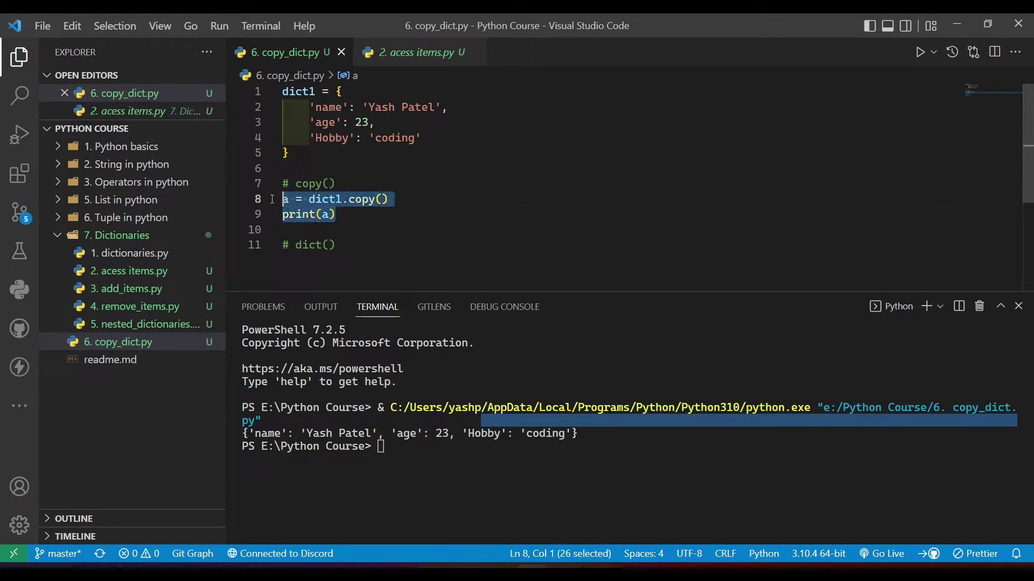
pyautogui.hotkey('ctrl', '/')
pyautogui.press('Down')
pyautogui.press('Down')
pyautogui.press('End')
pyautogui.press('Return')
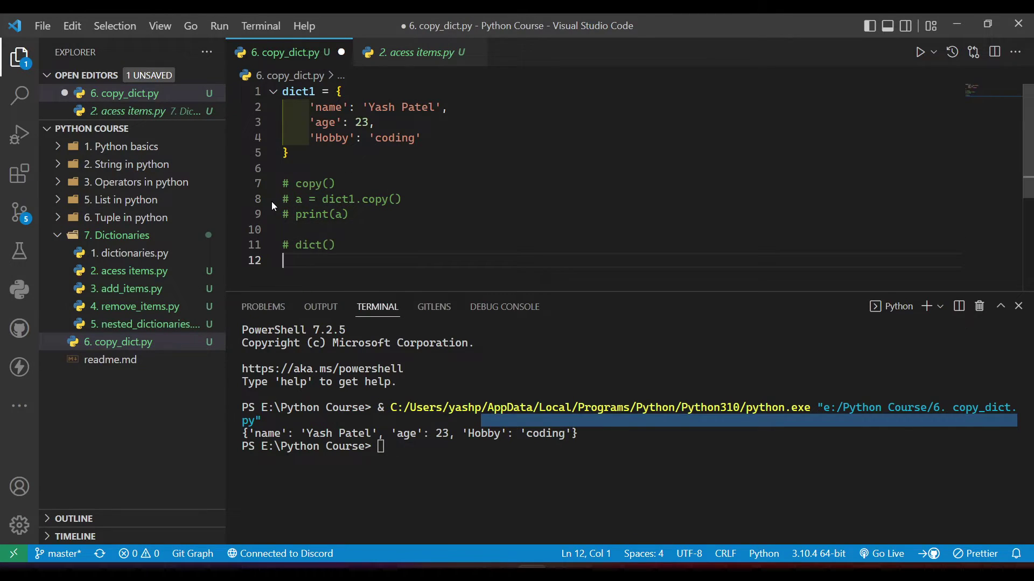
pyautogui.write('print')
# Write b = dict(dict1) on line 12, checking where dict1 is defined.
pyautogui.press('BackSpace')
pyautogui.press('BackSpace')
pyautogui.press('BackSpace')
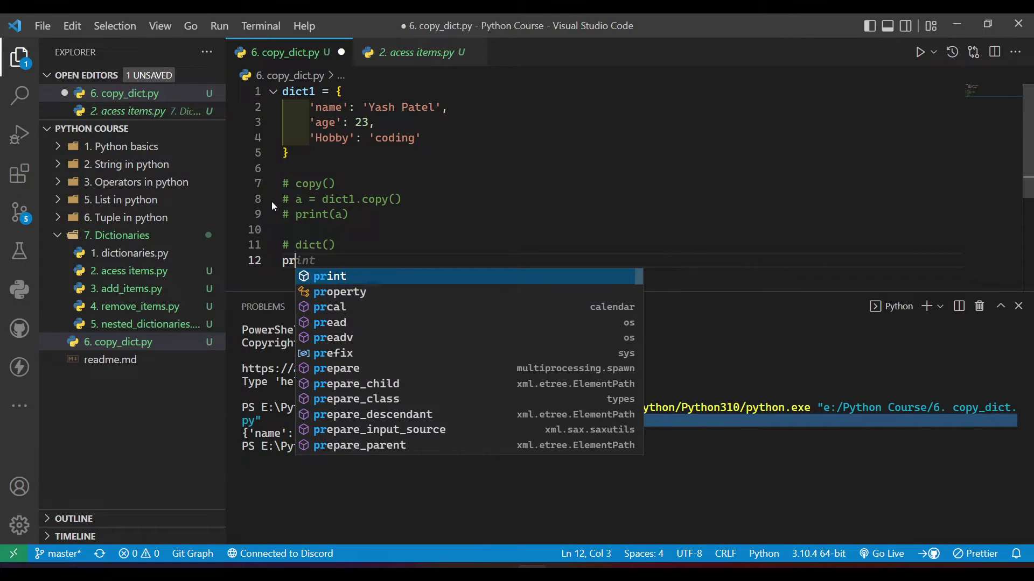
pyautogui.press('BackSpace')
pyautogui.press('BackSpace')
pyautogui.write('b = d')
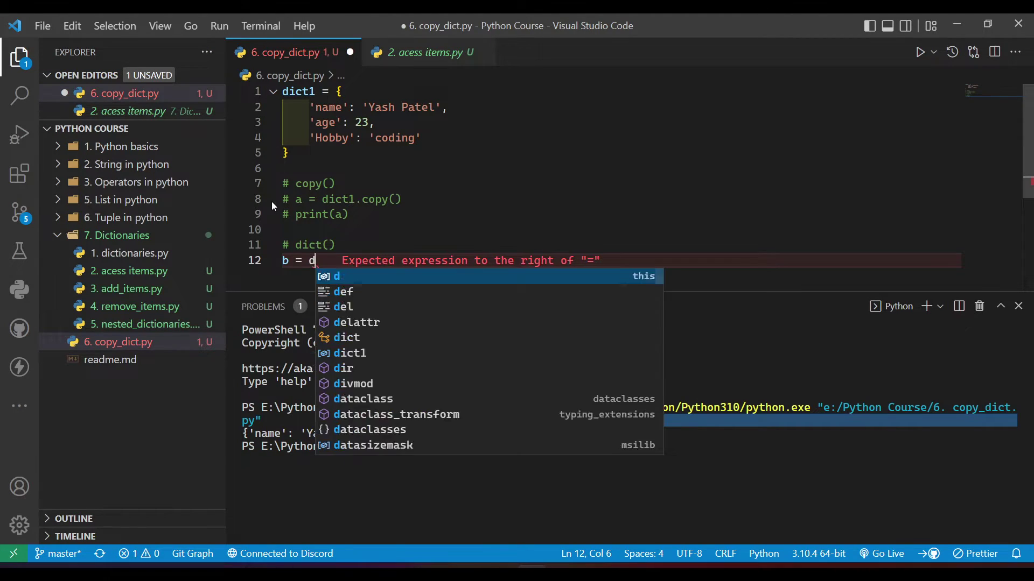
pyautogui.write('ict(')
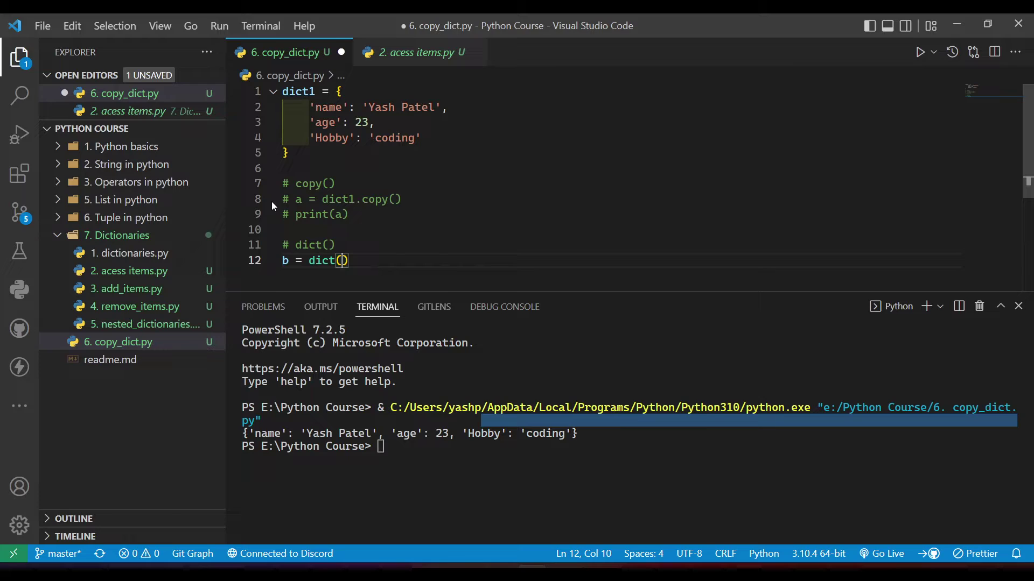
pyautogui.write('dic')
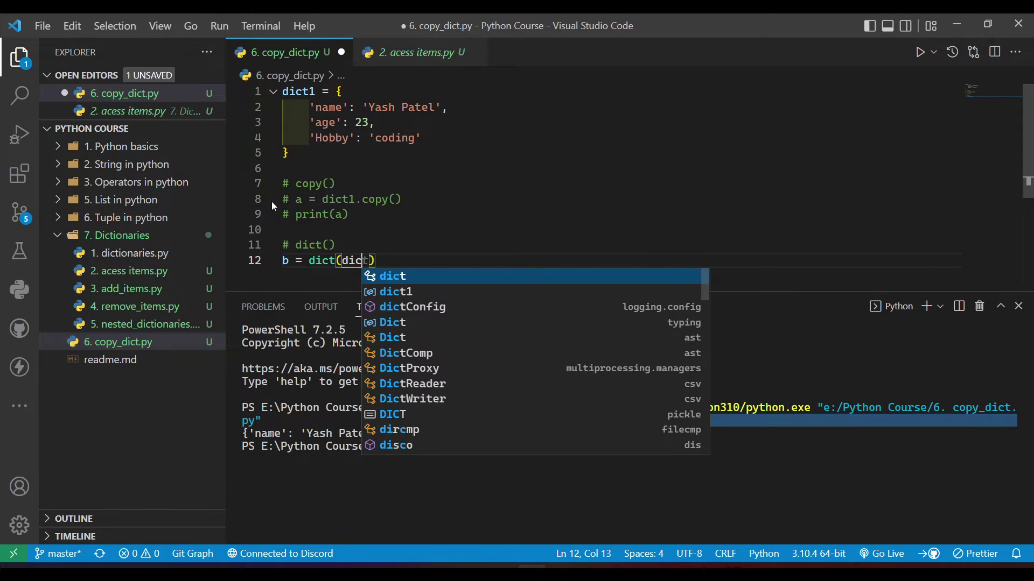
pyautogui.press('Tab')
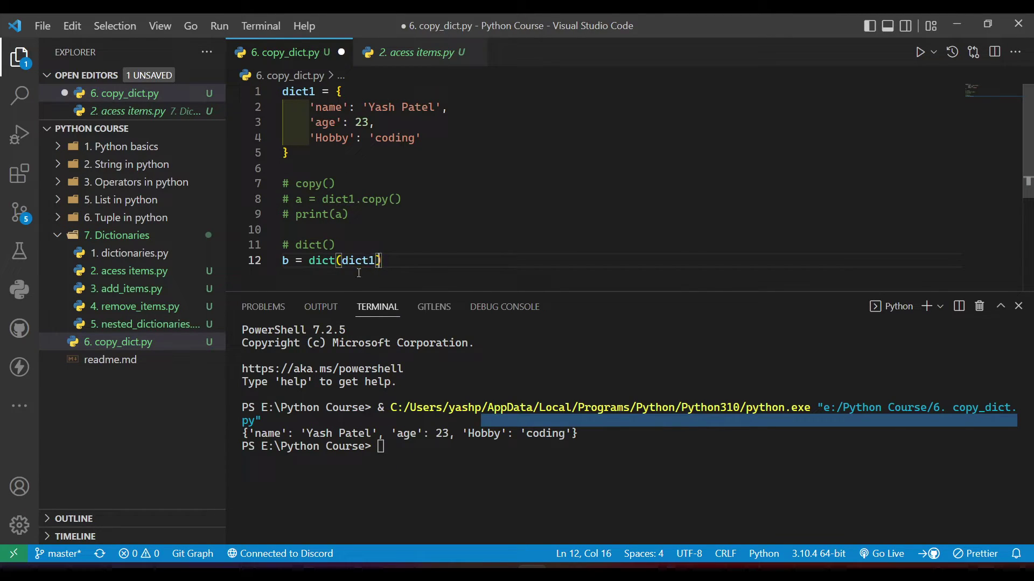
pyautogui.press('Left')
pyautogui.press('Left')
pyautogui.doubleClick(360, 259)
pyautogui.press('F12')
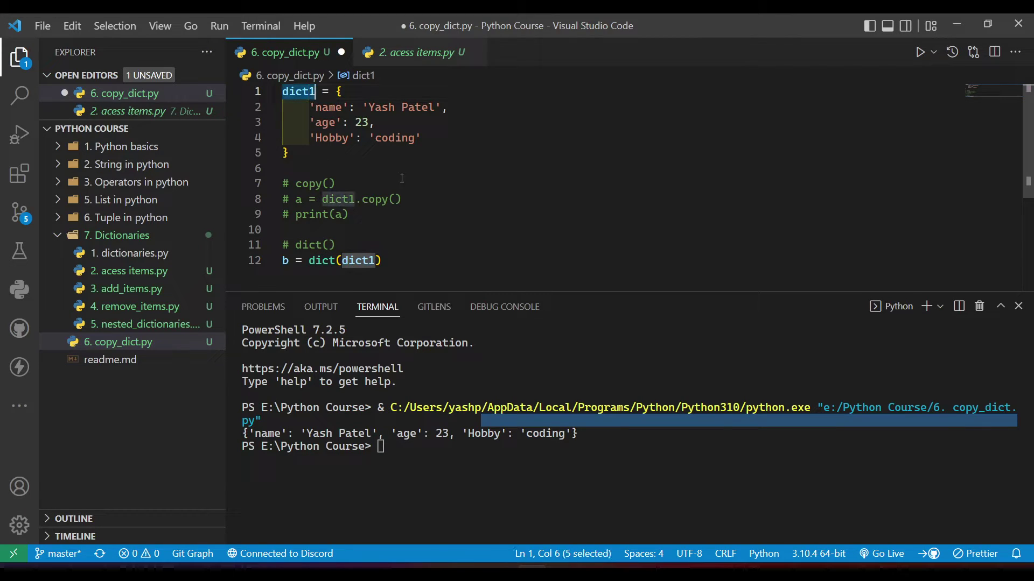
pyautogui.click(387, 261)
# Add print(b) on line 13 and save the file.
pyautogui.press('End')
pyautogui.press('Return')
pyautogui.write('pt')
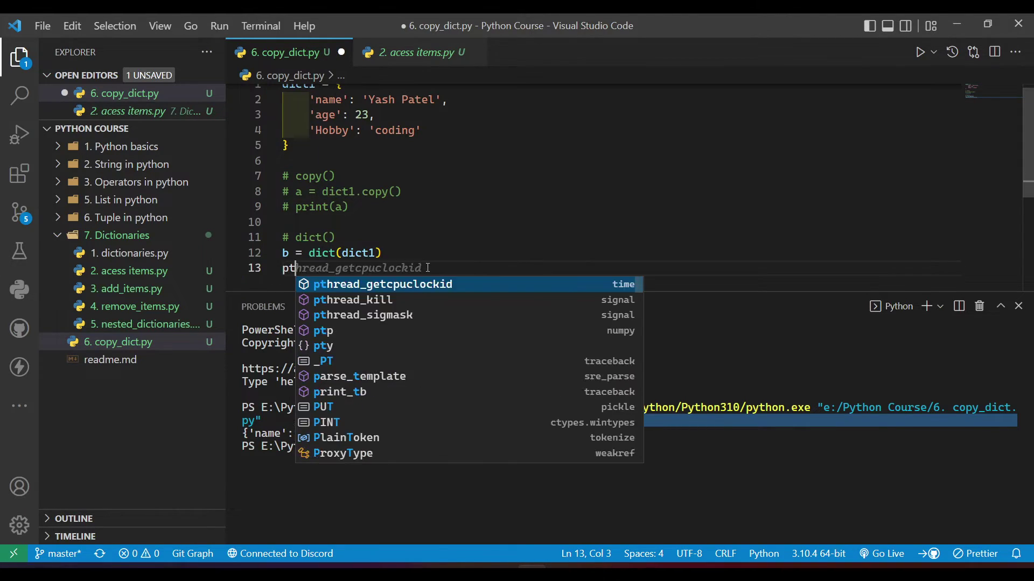
pyautogui.write('in')
pyautogui.press('BackSpace')
pyautogui.press('BackSpace')
pyautogui.press('BackSpace')
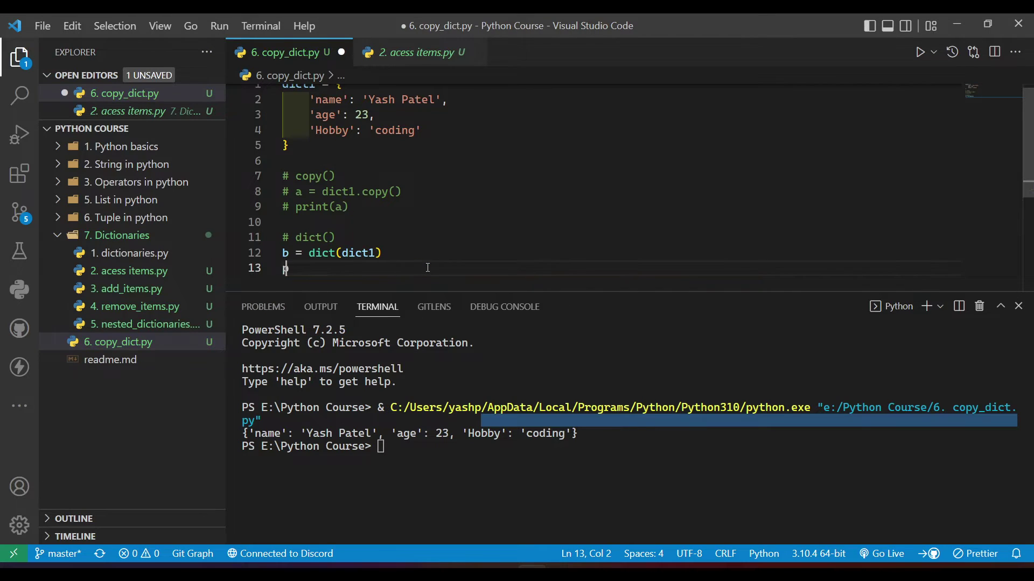
pyautogui.write('rint(')
pyautogui.write('b')
pyautogui.hotkey('ctrl', 's')
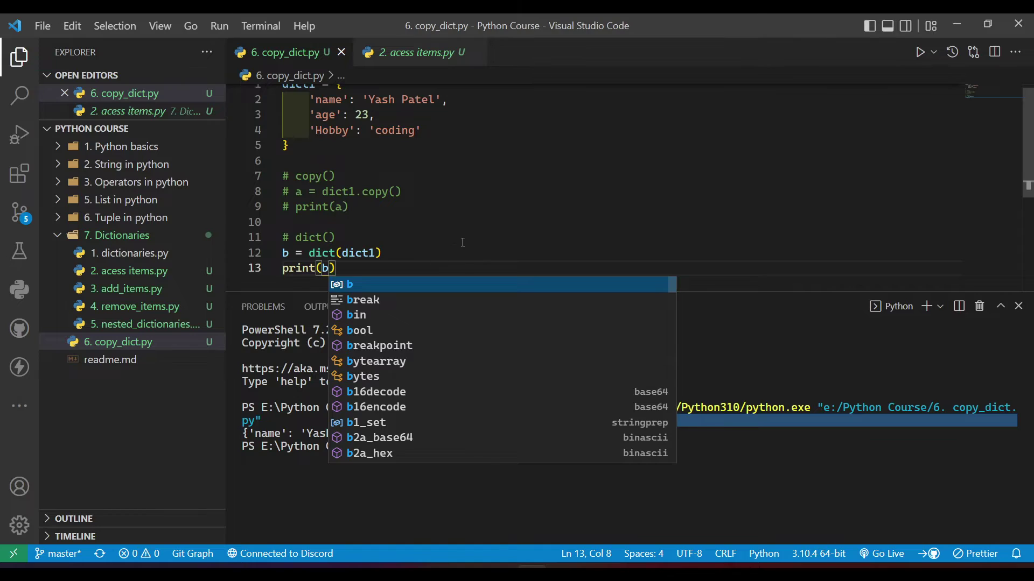
# Run copy_dict.py and check the terminal shows b as {'name': 'Yash Patel', 'age': 23, 'Hobby': 'coding'}.
pyautogui.click(626, 235)
pyautogui.hotkey('ctrl', 'alt', 'n')
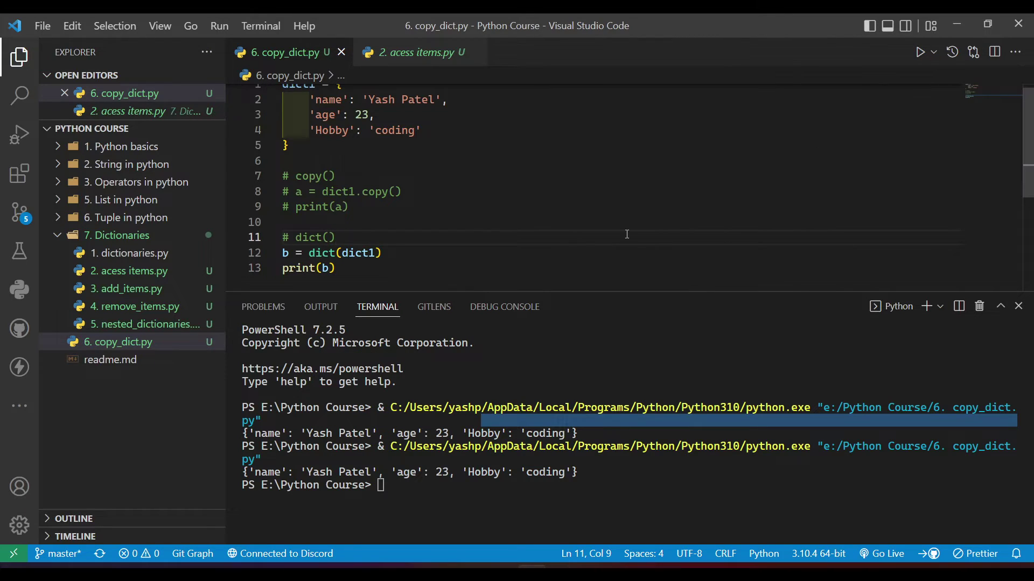
pyautogui.moveTo(577, 471); pyautogui.dragTo(242, 472)
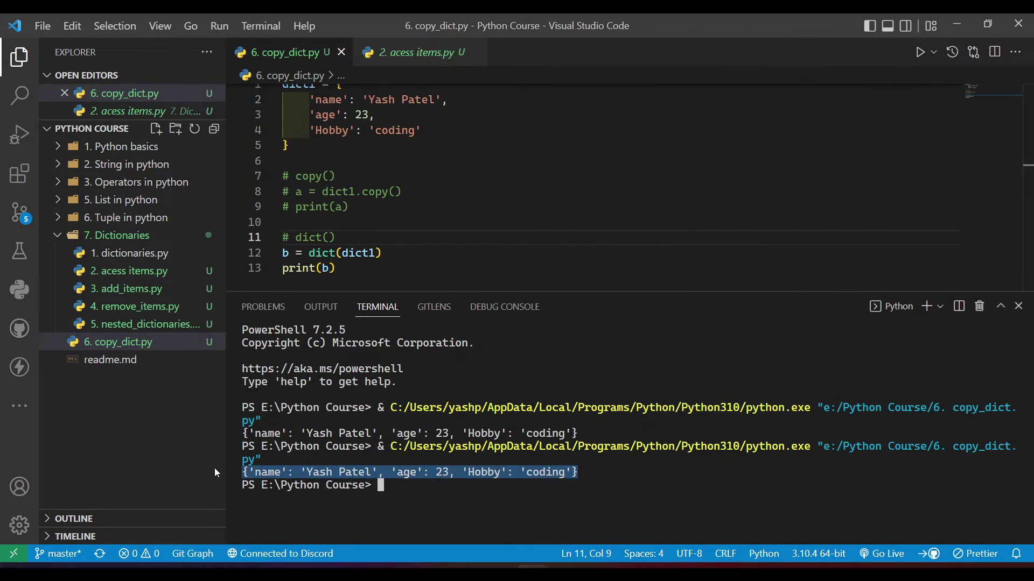
pyautogui.click(417, 252)
pyautogui.scroll(-3, 364, 186)
pyautogui.scroll(5, 344, 184)
pyautogui.moveTo(324, 261); pyautogui.dragTo(378, 260)
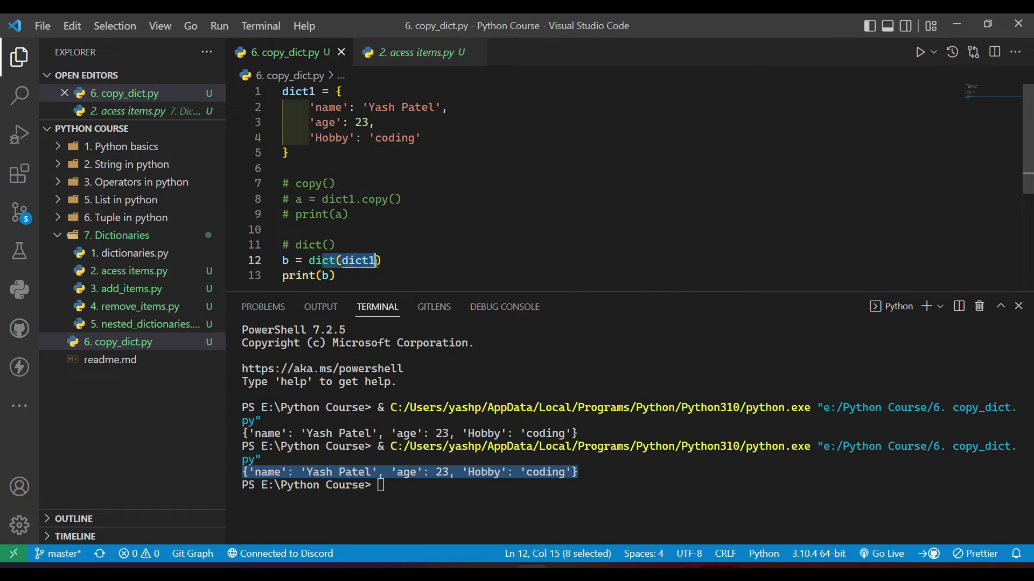
pyautogui.click(478, 243)
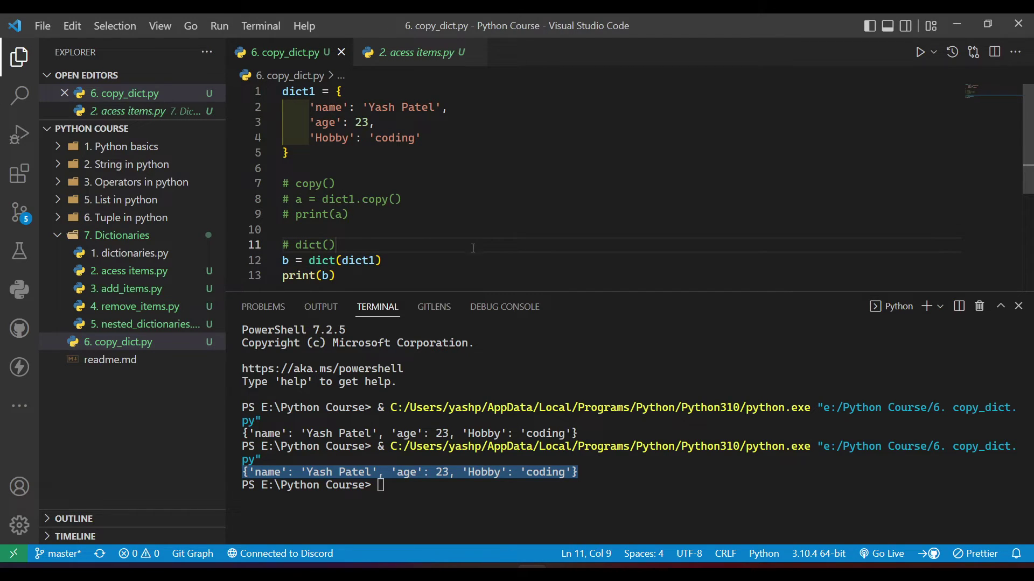
pyautogui.click(380, 275)
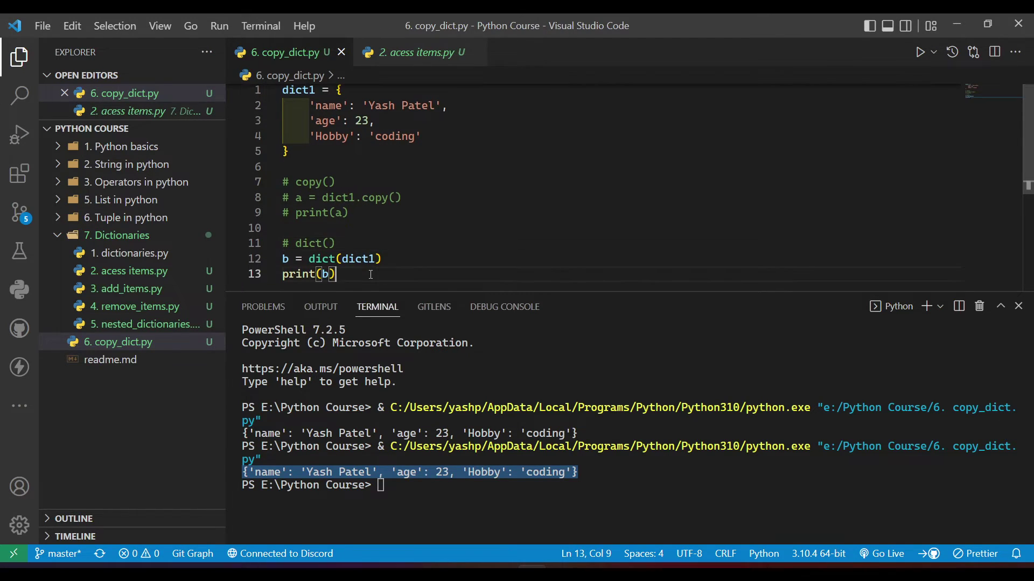